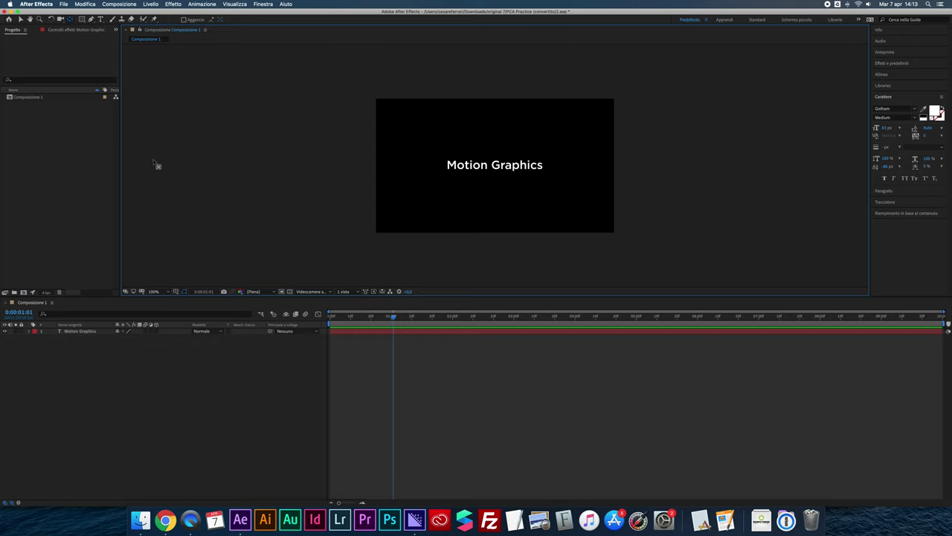
Add a Position animator (Animatore 1) to the Motion Graphics layer and expand its range selector
click(20, 19)
click(467, 171)
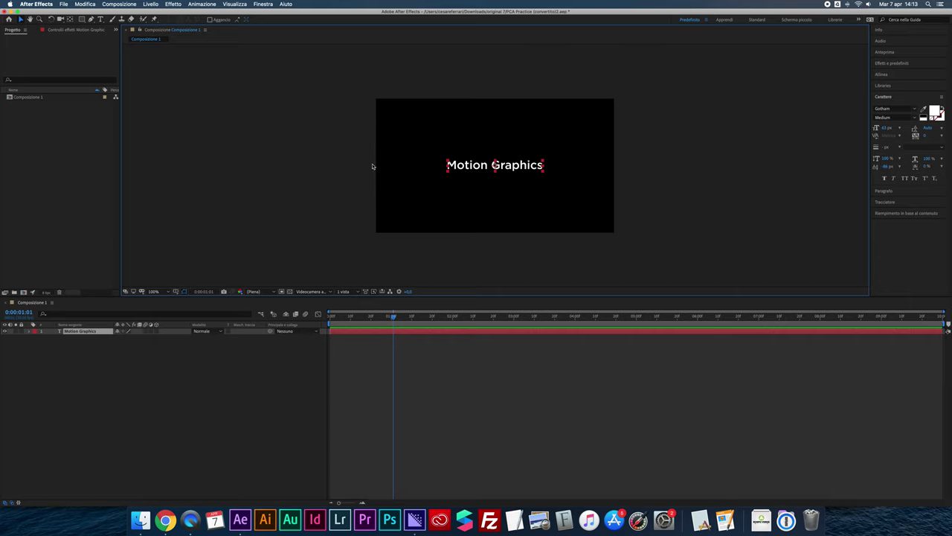
click(33, 332)
click(186, 338)
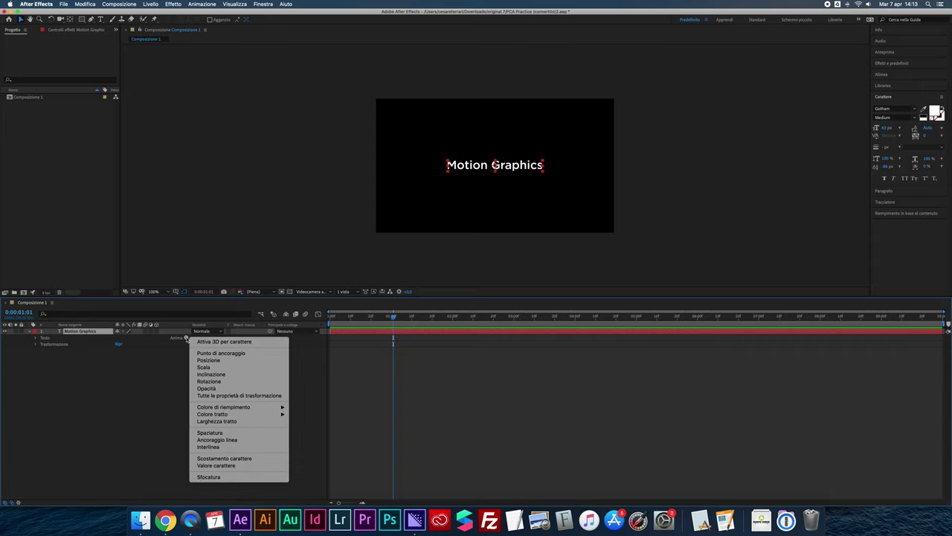
click(220, 363)
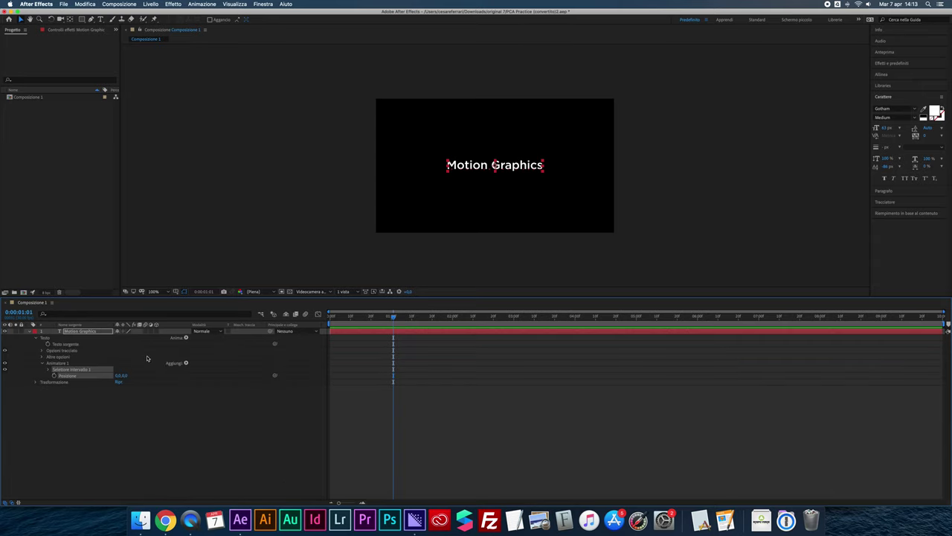
click(65, 364)
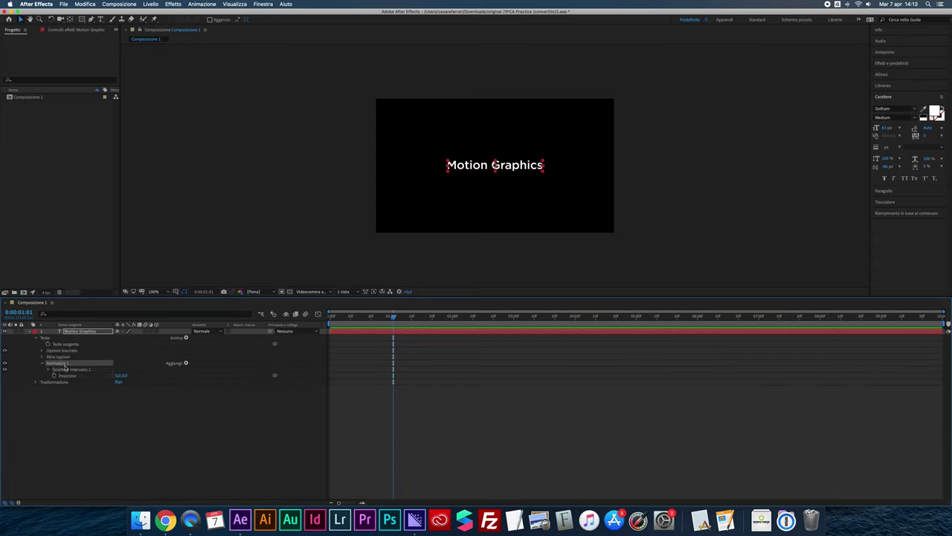
click(67, 370)
click(48, 369)
Keyframe the range Start at 0% at 0s and 100% at 1s
drag(342, 319, 330, 319)
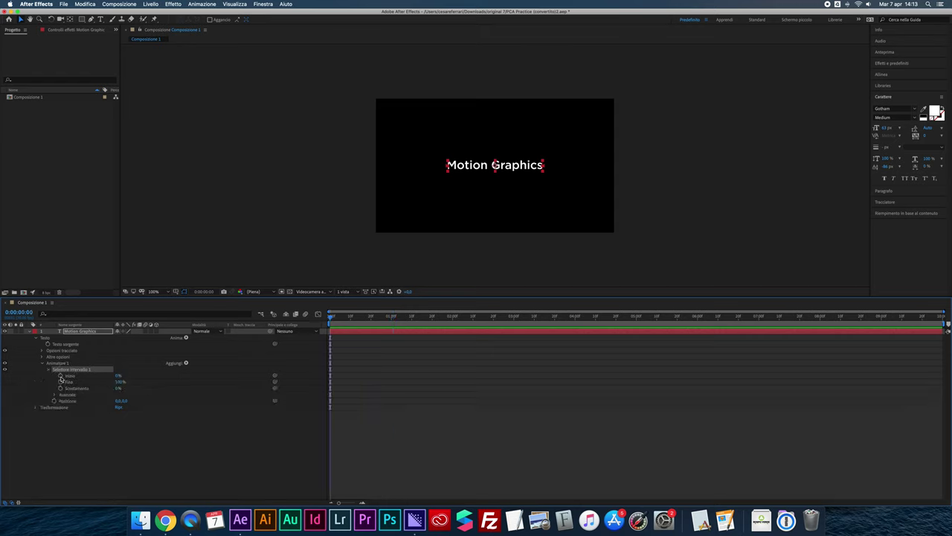
click(61, 376)
drag(368, 317, 392, 317)
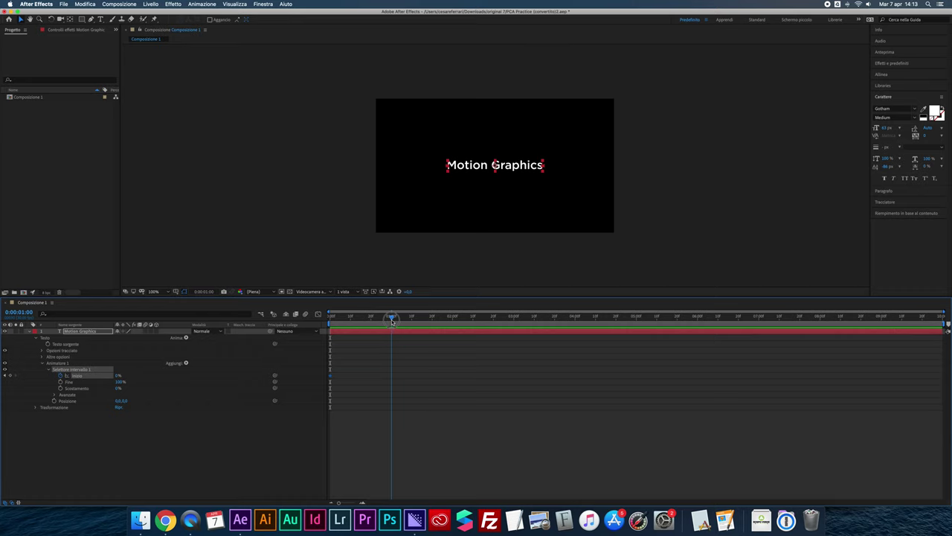
drag(117, 377, 195, 381)
drag(392, 317, 363, 320)
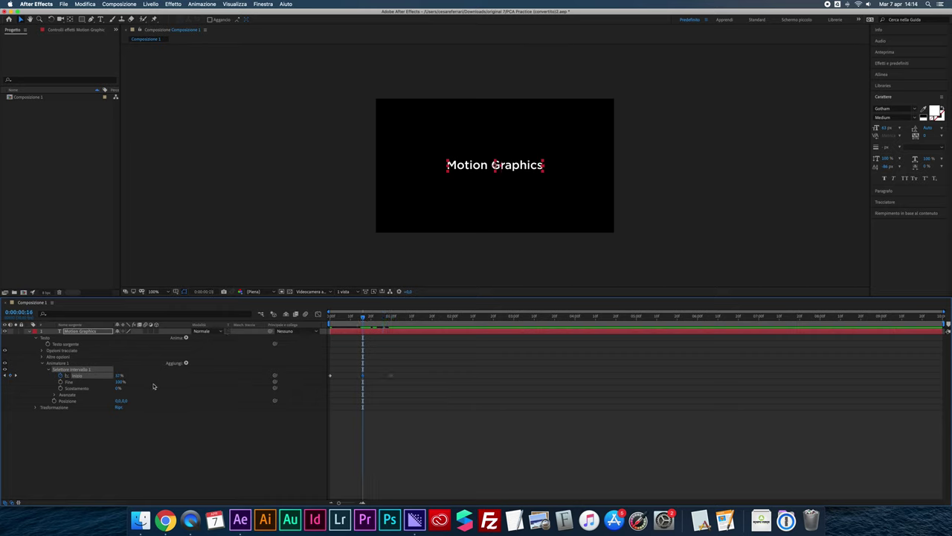
Set the animator Position offset to 0,-415 and preview the drop-in
drag(116, 402, 221, 149)
mouse_move(363, 320)
mouse_down()
mouse_move(354, 324)
mouse_move(391, 326)
mouse_up()
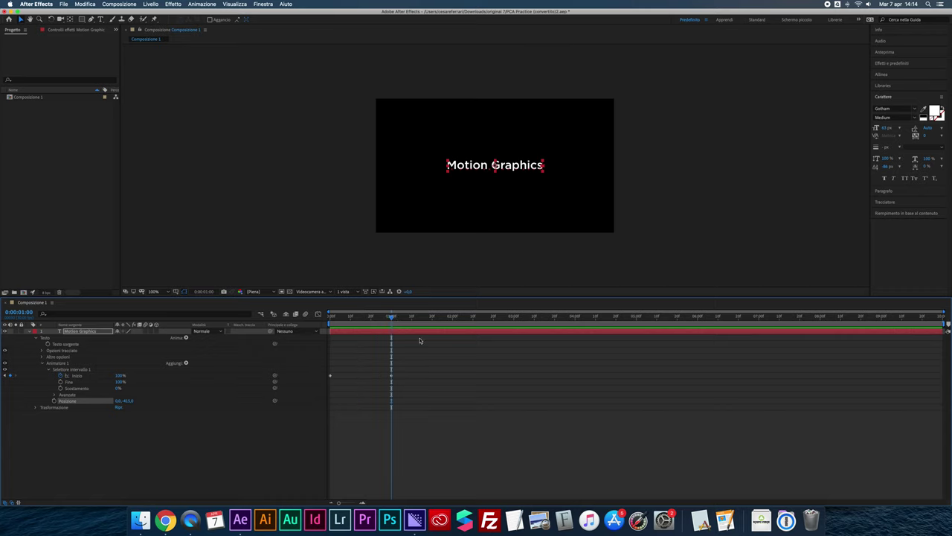
drag(392, 320, 367, 318)
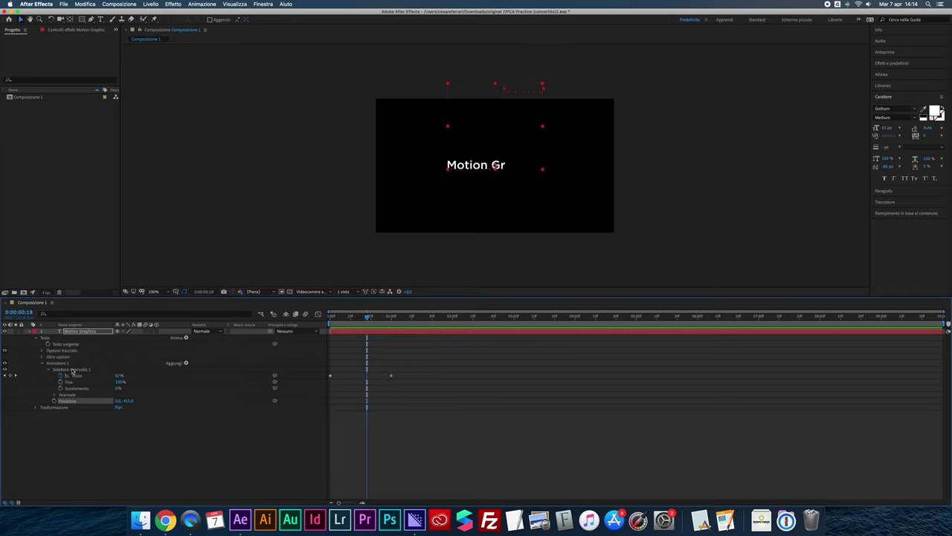
Add a Blur property to Animatore 1 and unlink its horizontal and vertical values
click(65, 365)
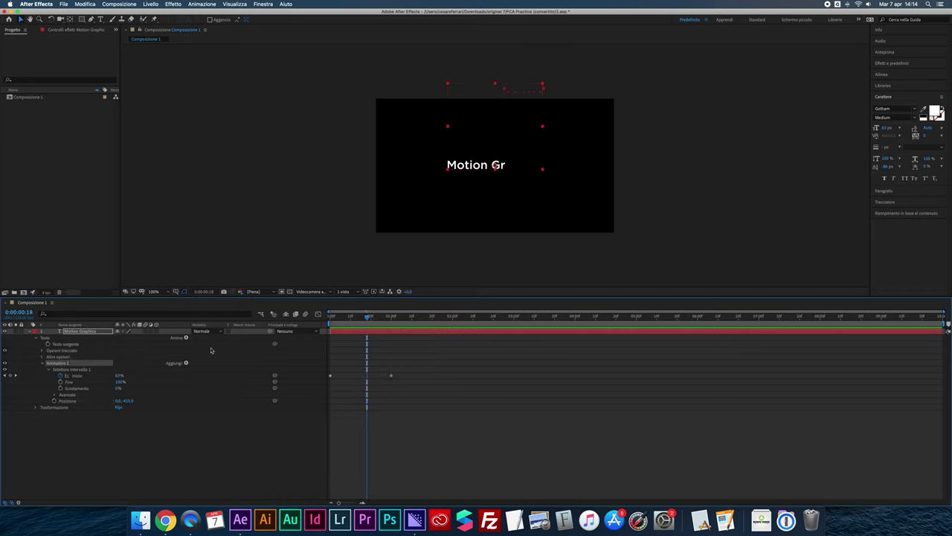
click(186, 363)
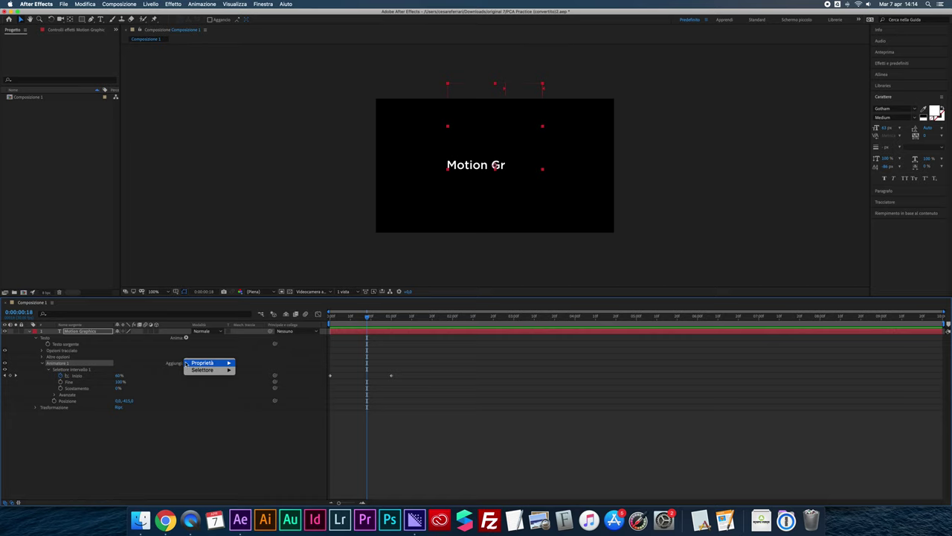
mouse_move(204, 363)
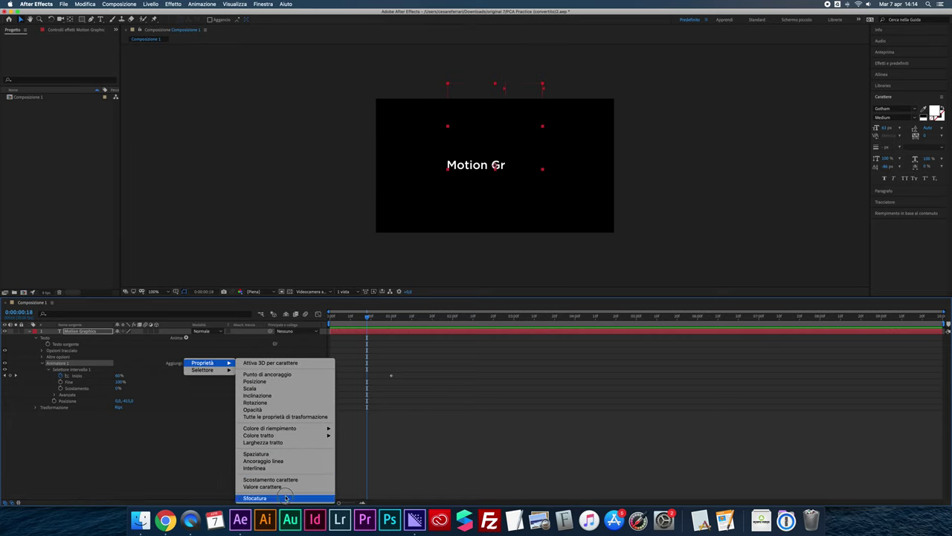
click(257, 497)
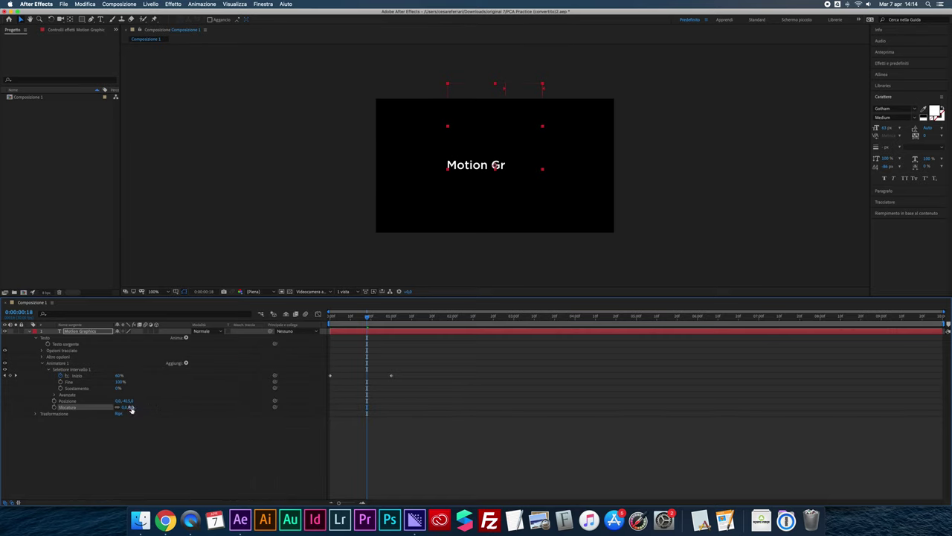
click(116, 407)
Set the vertical blur to 112, leaving horizontal blur at 0
drag(366, 319, 361, 319)
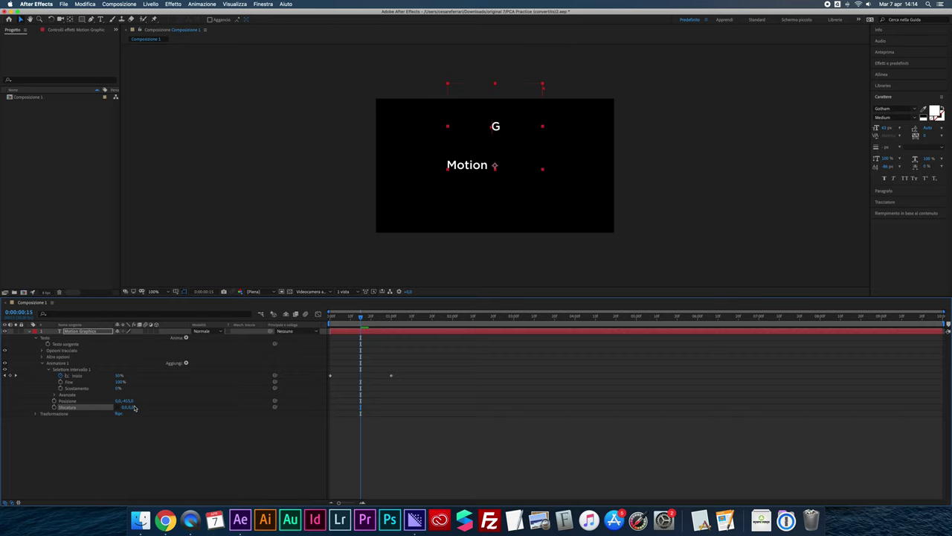
drag(131, 408, 138, 388)
drag(137, 402, 139, 402)
drag(130, 407, 135, 378)
Raise the Position offset to 0,-489 and preview the rising, blurred letters
drag(131, 403, 131, 366)
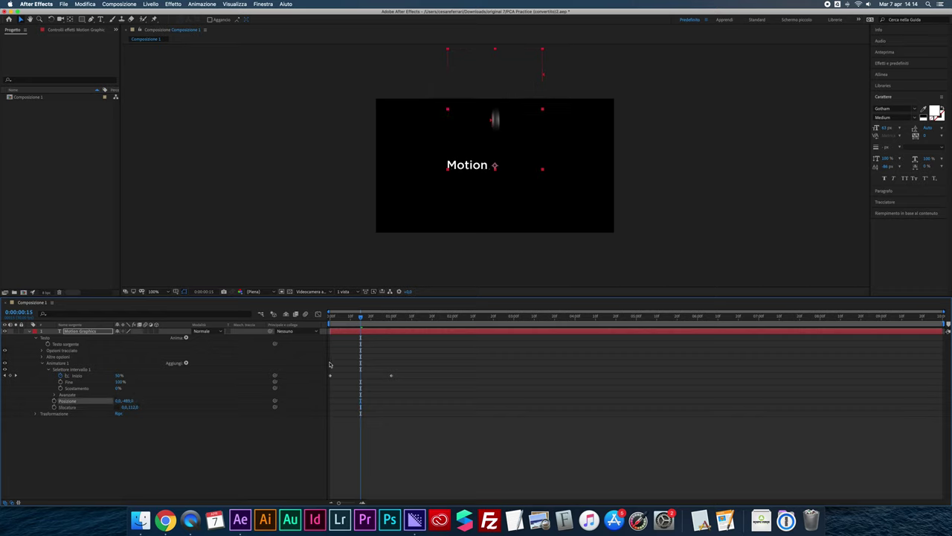
mouse_move(365, 319)
mouse_down()
mouse_move(340, 323)
mouse_move(389, 327)
mouse_up()
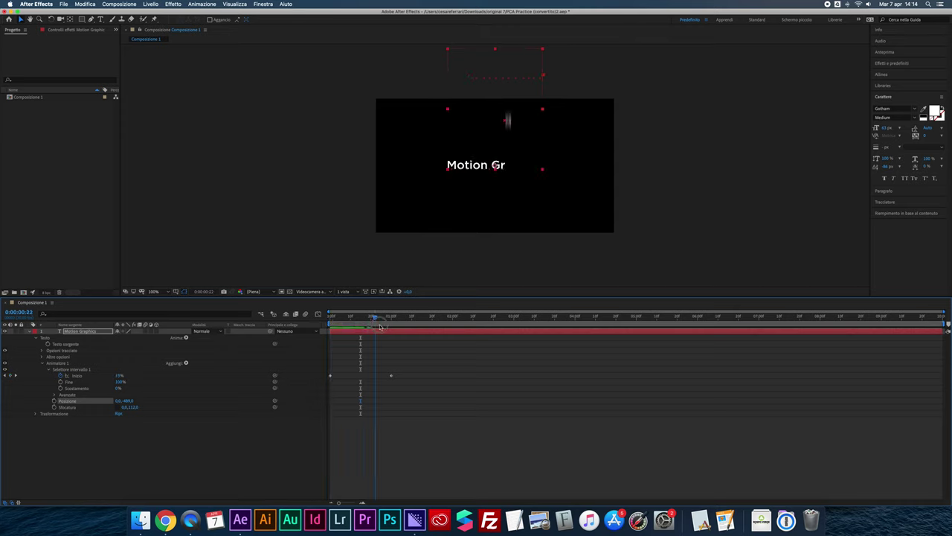
drag(388, 327, 363, 327)
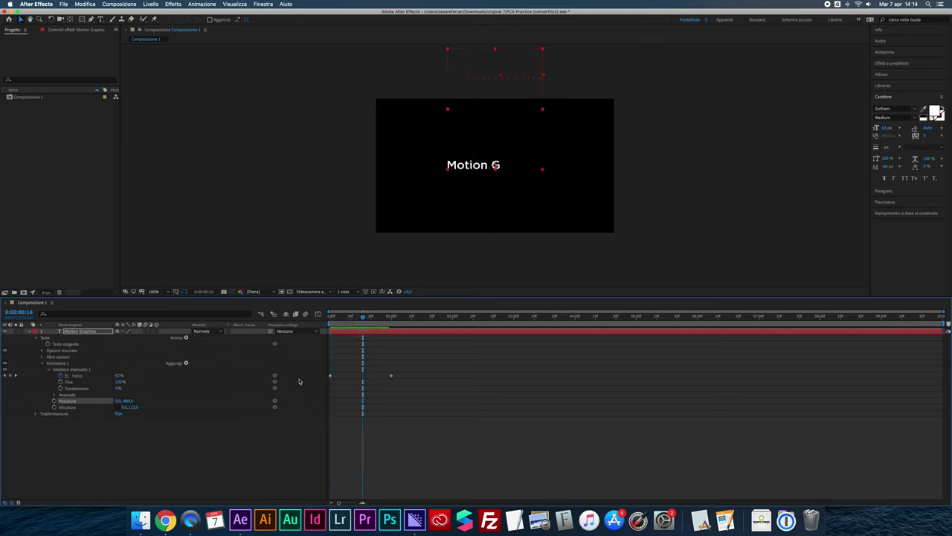
click(53, 396)
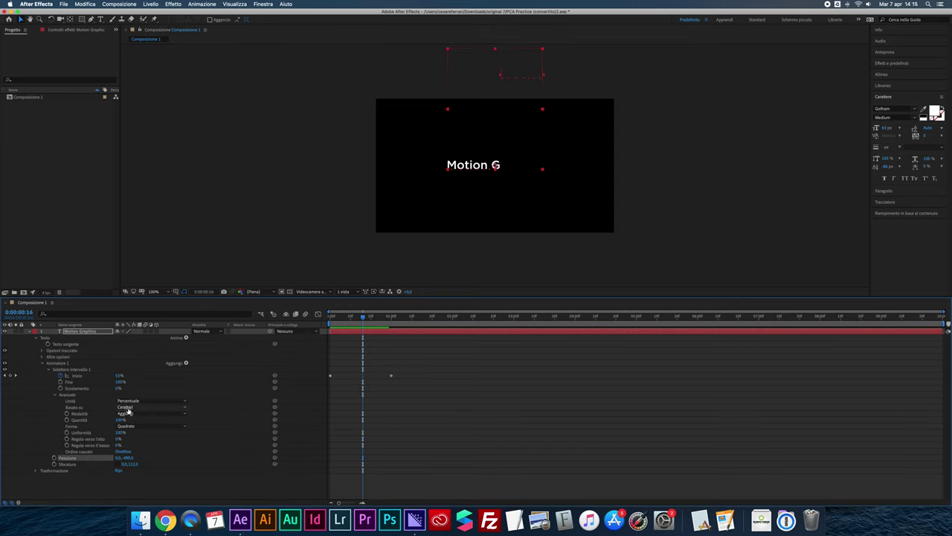
Set the range selector's Basato su to Parole and preview the word-by-word animation
click(130, 410)
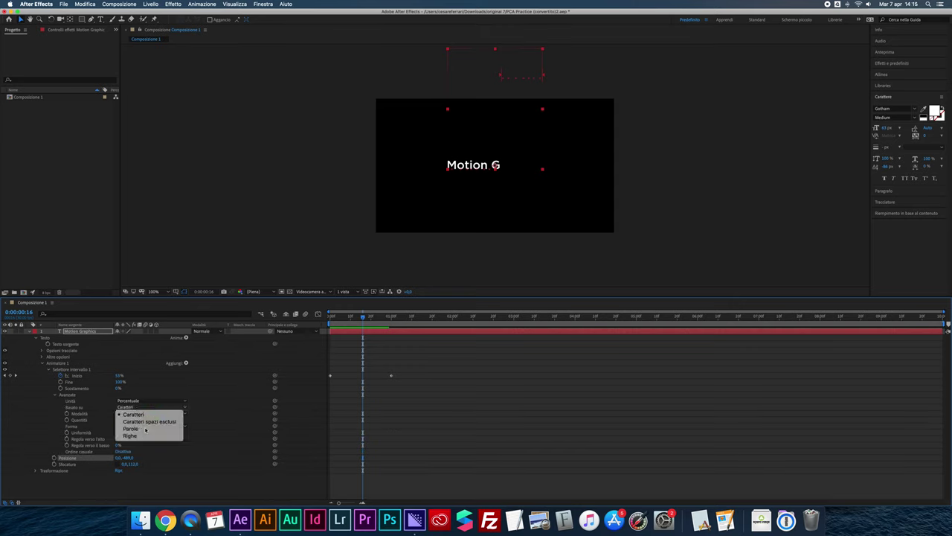
click(130, 429)
mouse_move(377, 316)
mouse_down()
mouse_move(350, 318)
mouse_move(370, 319)
mouse_up()
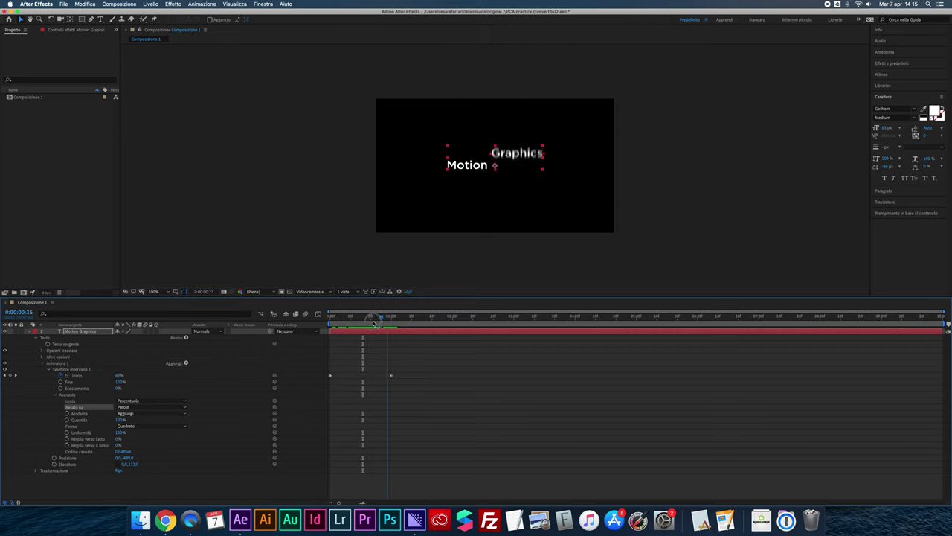
Switch Basato su back to Caratteri, preview again, and collapse Animatore 1
click(153, 407)
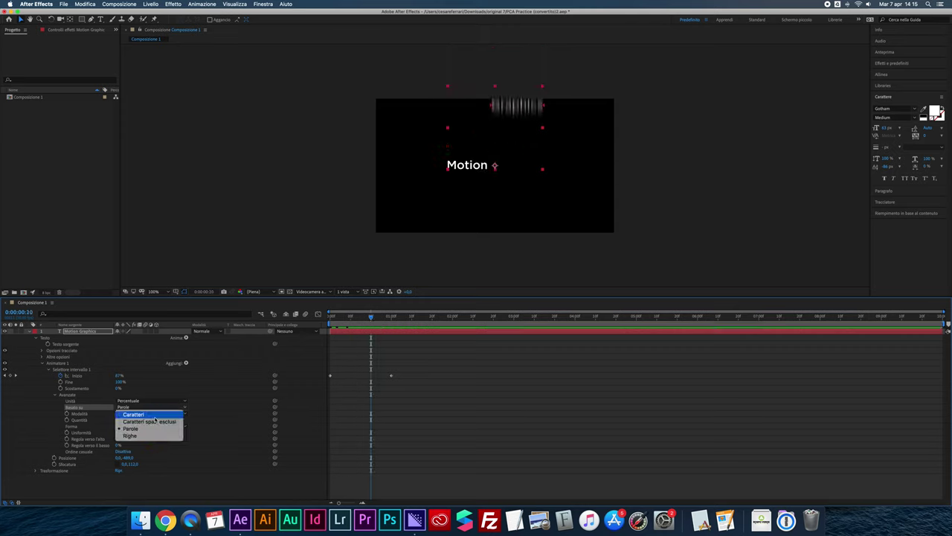
click(153, 415)
mouse_move(370, 319)
mouse_down()
mouse_move(346, 321)
mouse_move(428, 327)
mouse_up()
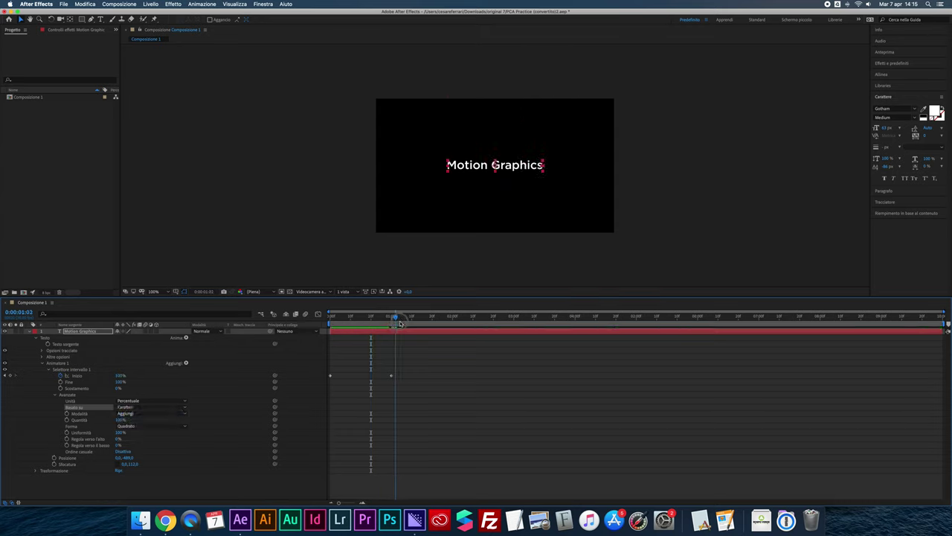
click(42, 364)
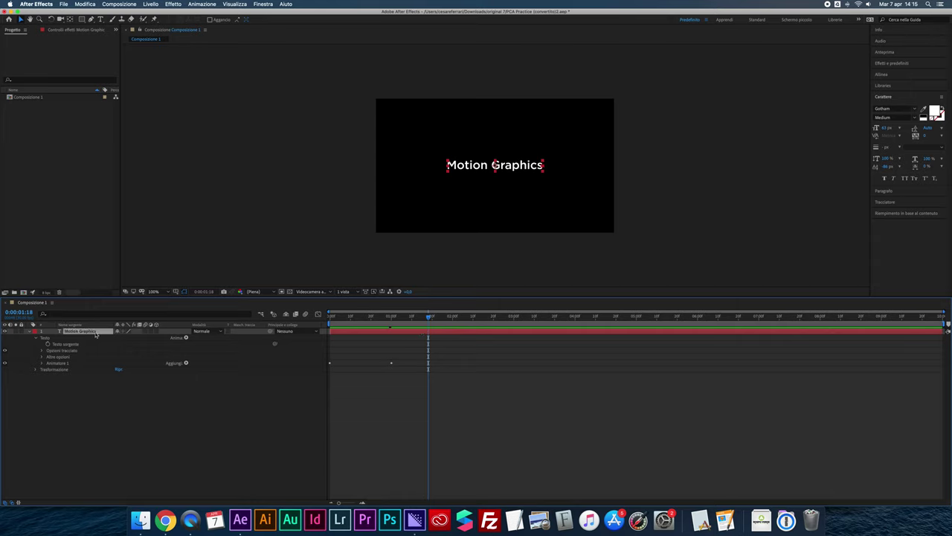
Add a Scale animator (Animator 2) and set its Scale to 0% at 3:13
click(187, 338)
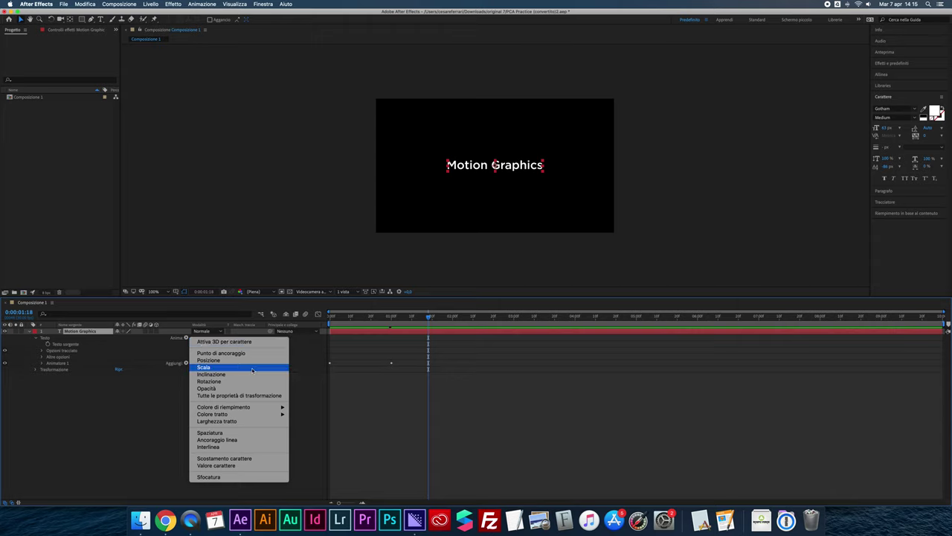
click(228, 369)
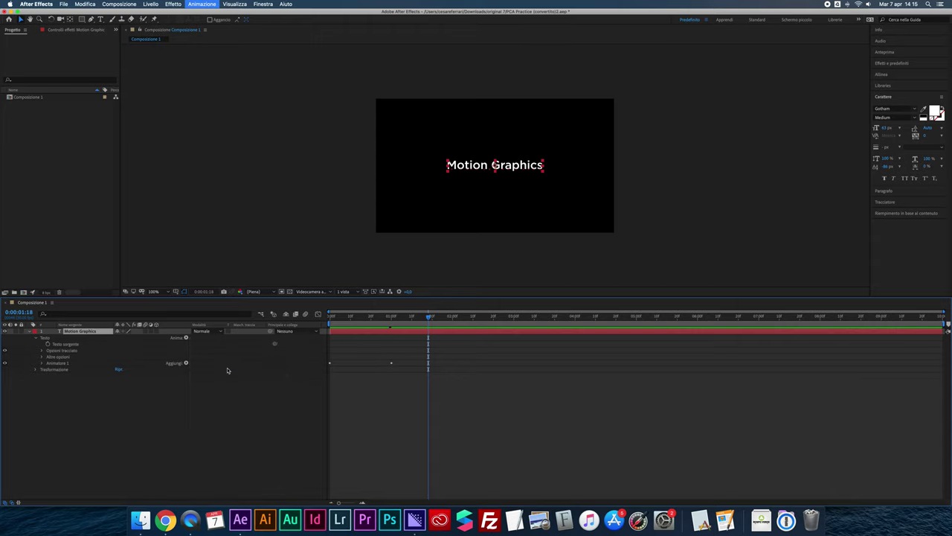
click(62, 370)
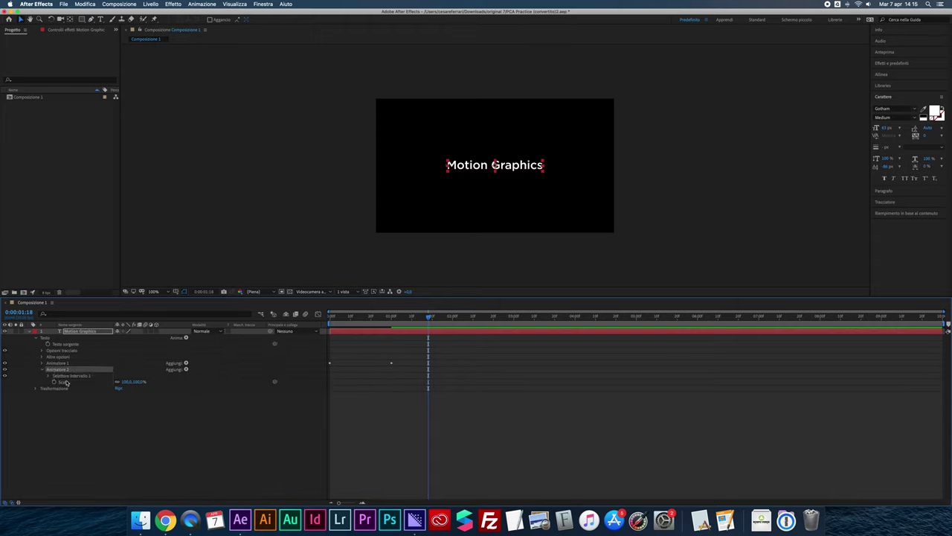
drag(429, 318, 541, 318)
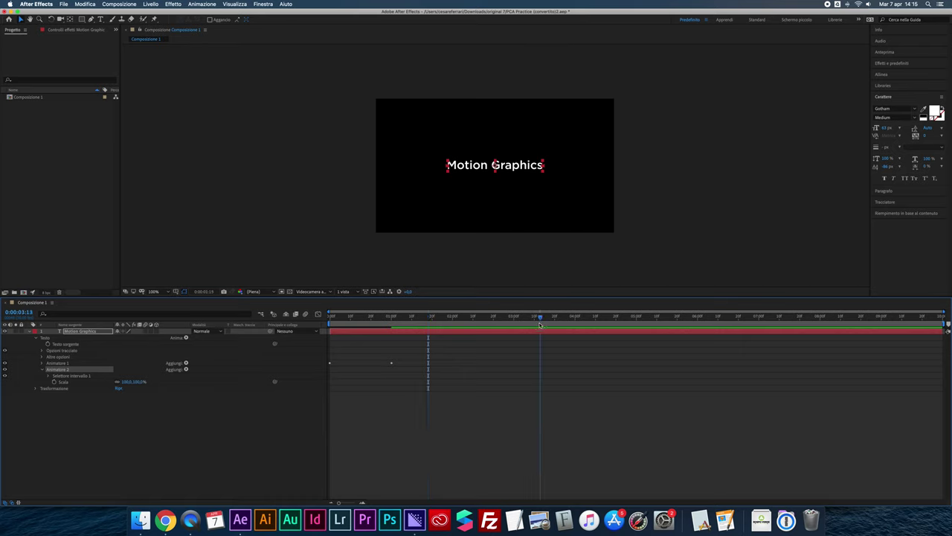
click(49, 375)
click(126, 407)
click(139, 408)
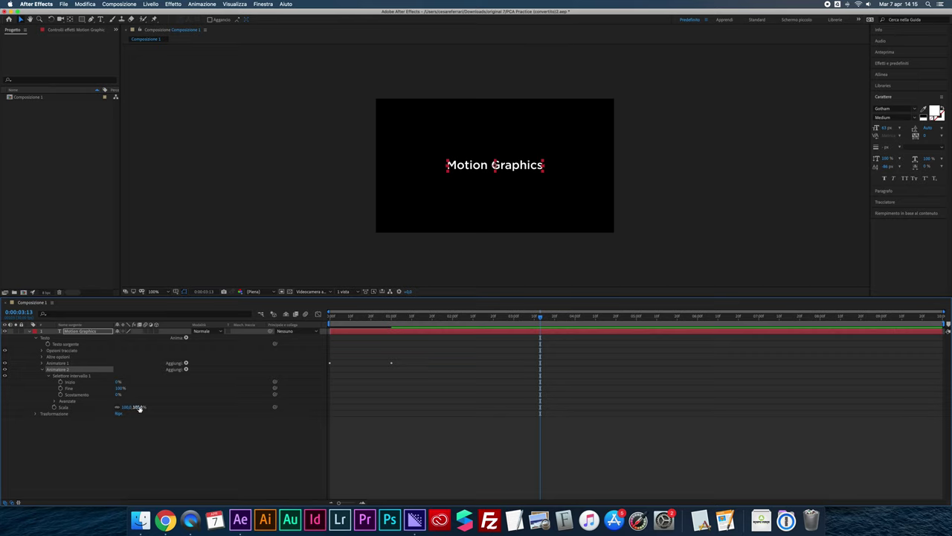
text(0)
key(Return)
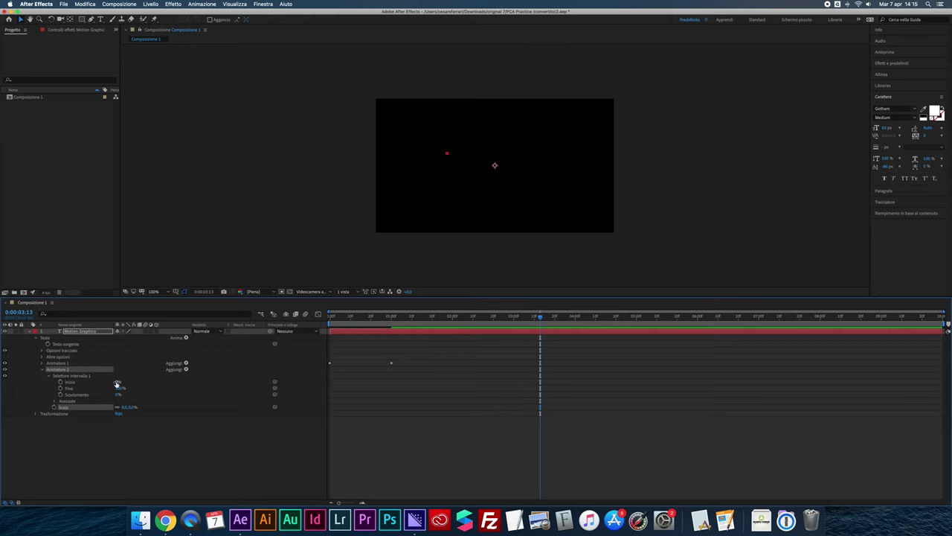
Raise Animator 2's range Start to 100% and test lowering it
drag(117, 383, 168, 381)
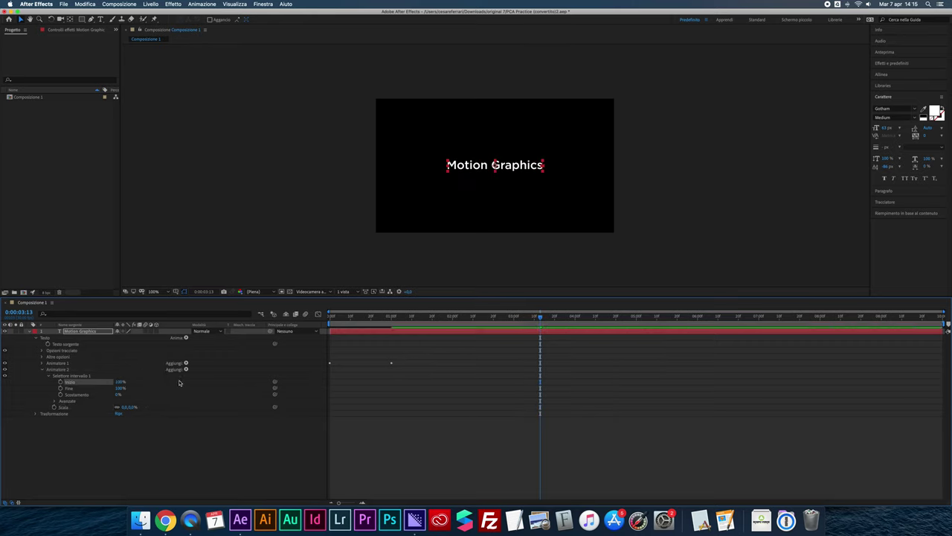
drag(122, 383, 156, 383)
drag(542, 318, 605, 324)
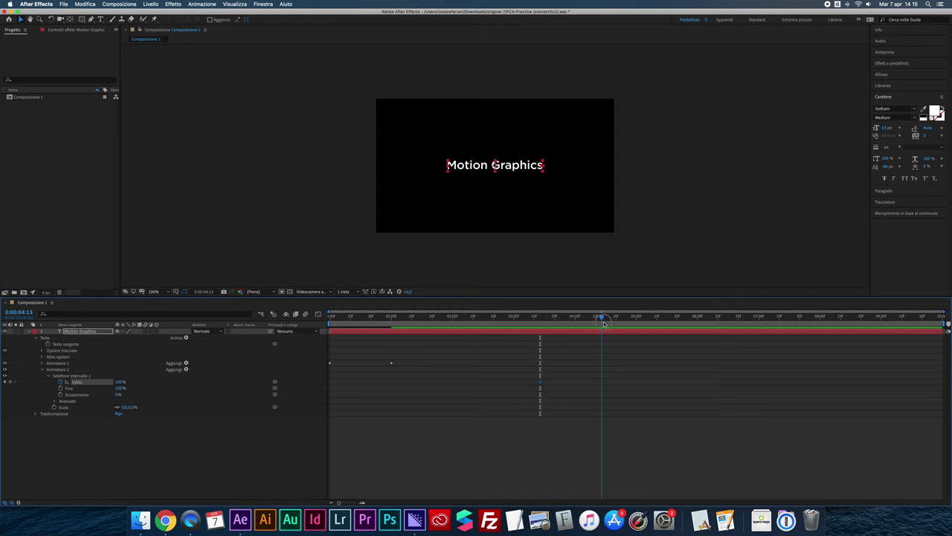
Try lowering the range Start at 4:12 and play back the shrinking text
drag(122, 385, 69, 384)
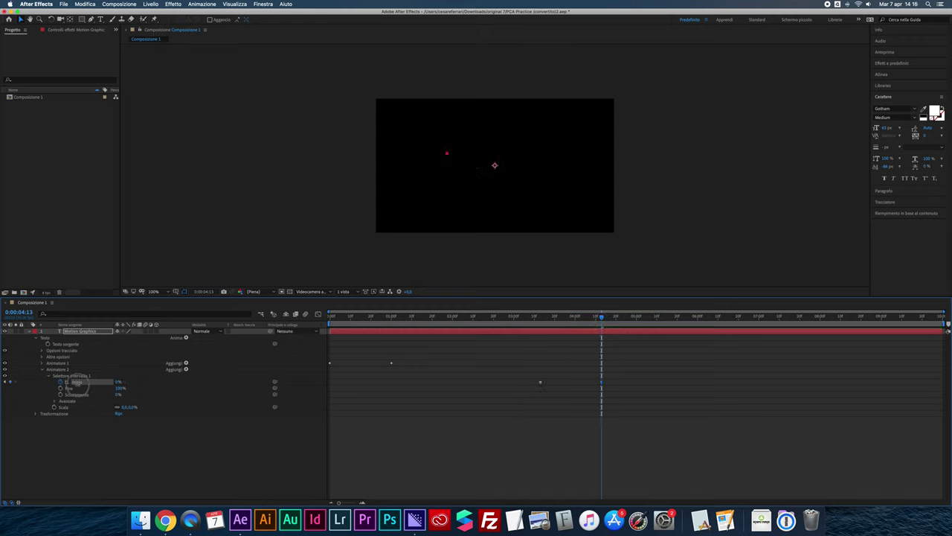
drag(600, 317, 536, 325)
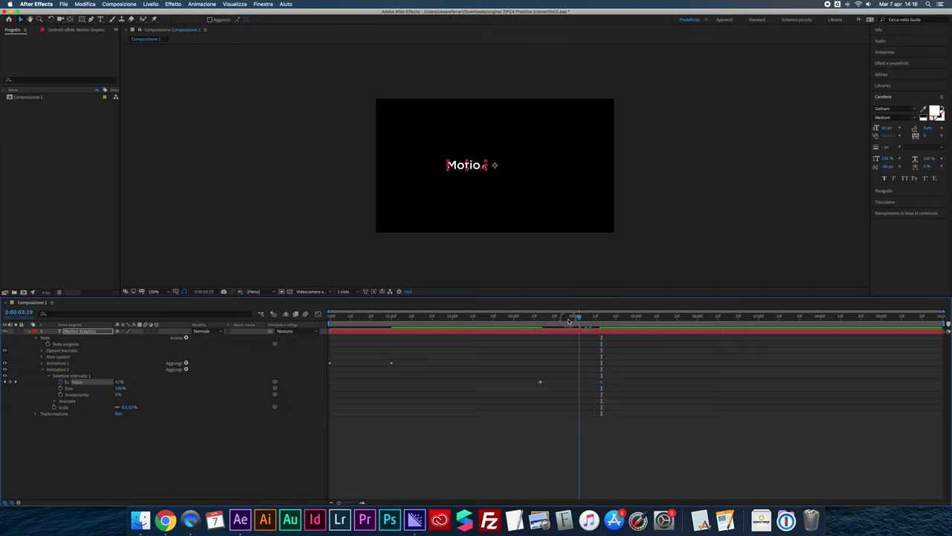
drag(535, 325, 527, 325)
key(space)
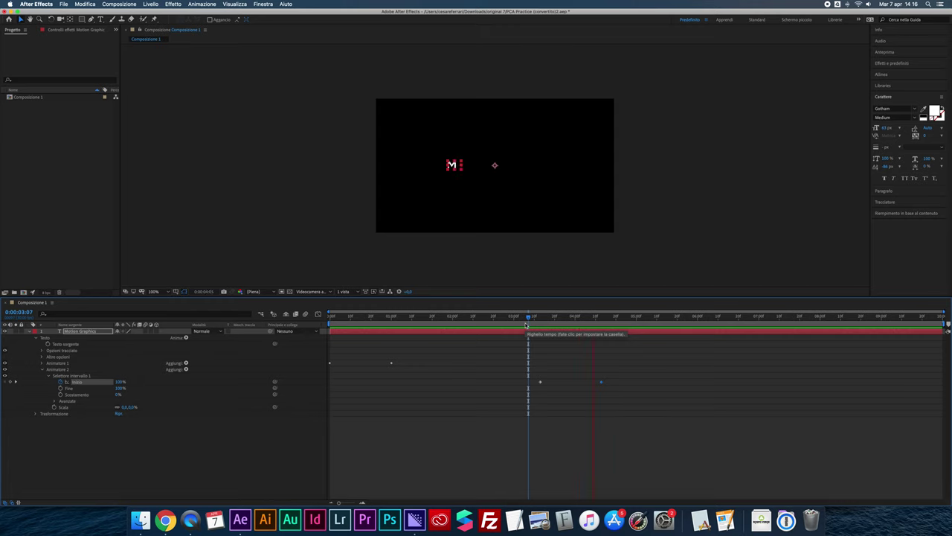
Remove the Start keyframe and set range Start to 0% at 3:13
drag(532, 374, 570, 379)
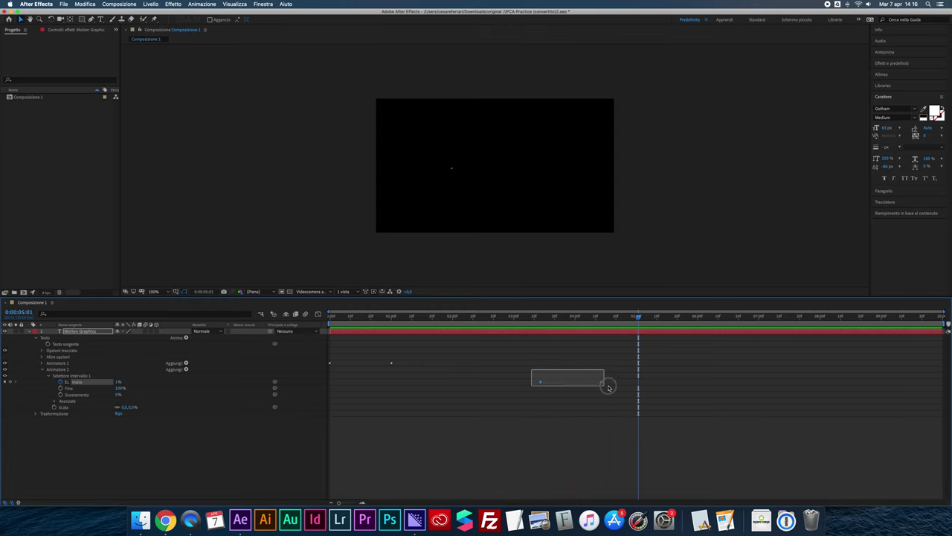
drag(551, 316, 541, 316)
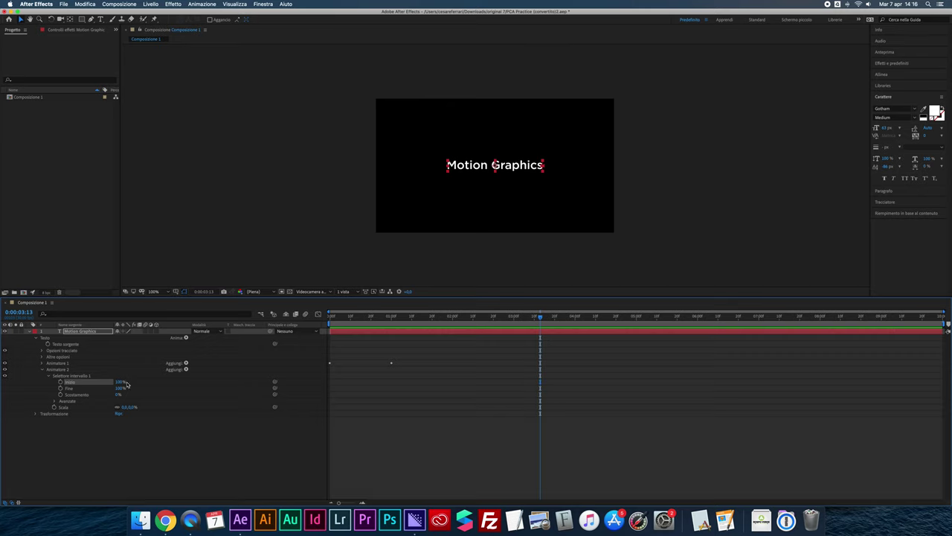
drag(126, 384, 61, 392)
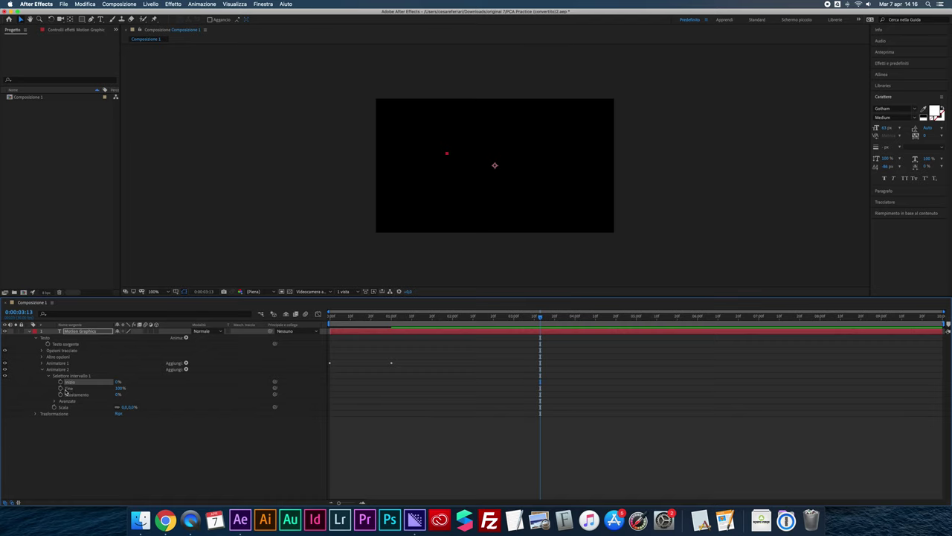
Keyframe the range End at 0% at 3:13 and 100% at 4:19
click(62, 390)
click(120, 388)
drag(130, 387, 67, 391)
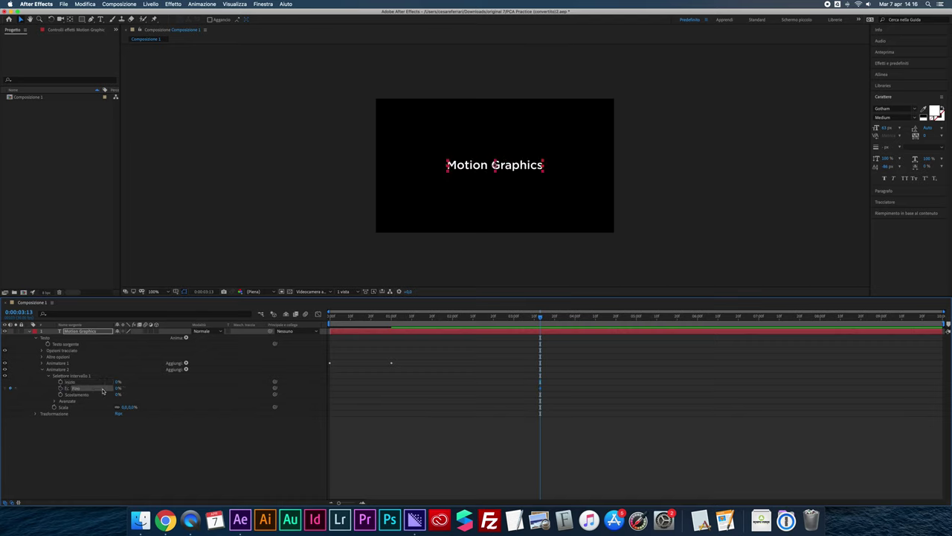
drag(542, 318, 614, 319)
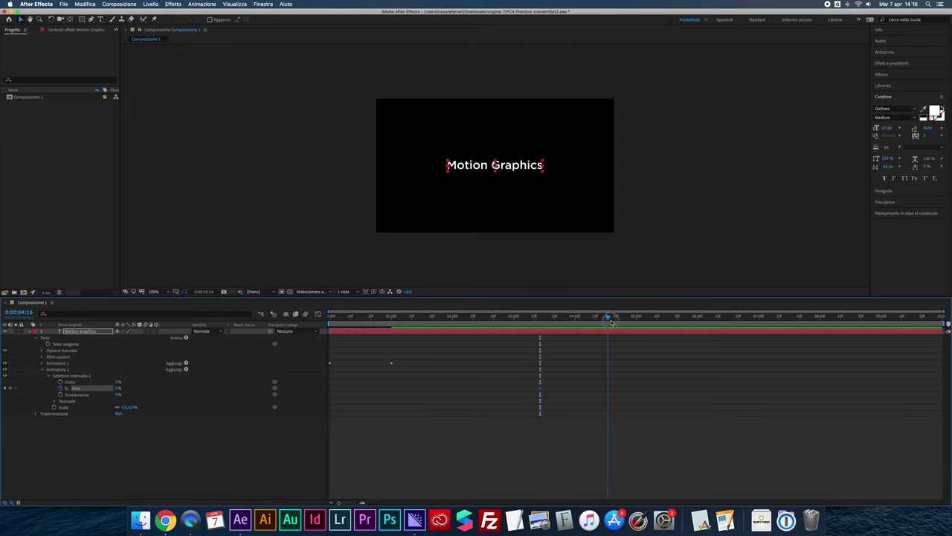
drag(117, 388, 173, 391)
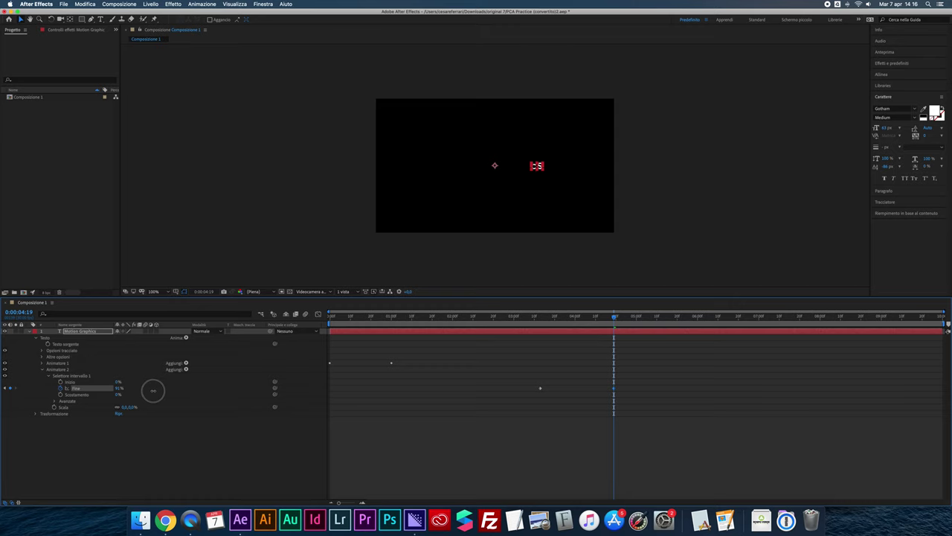
Shift both End keyframes earlier and end the work area at the current time
click(525, 316)
key(space)
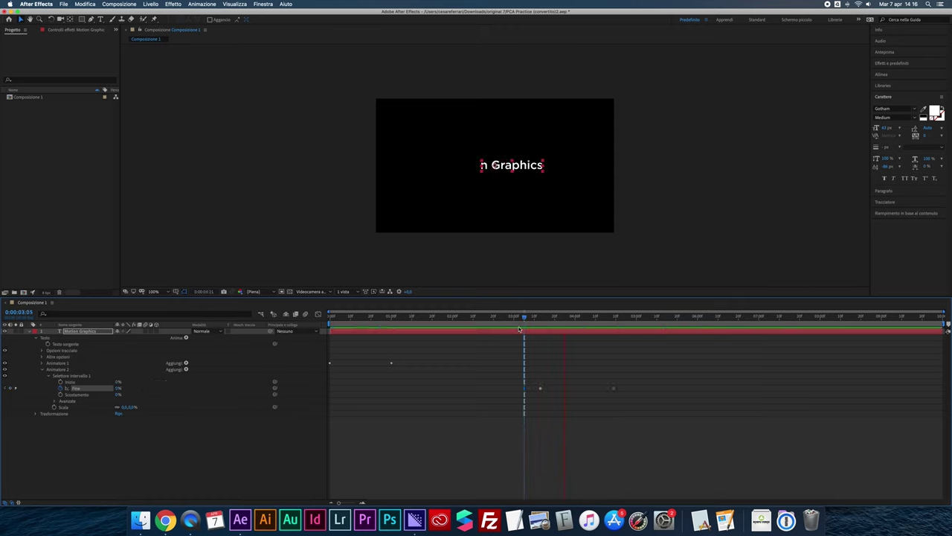
key(space)
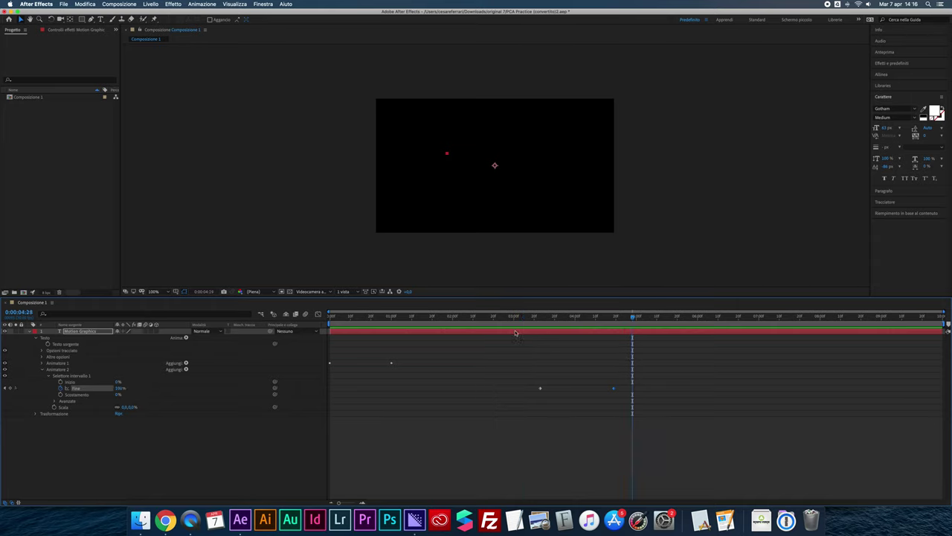
key(n)
mouse_move(522, 366)
mouse_down()
mouse_move(617, 396)
mouse_move(525, 389)
mouse_up()
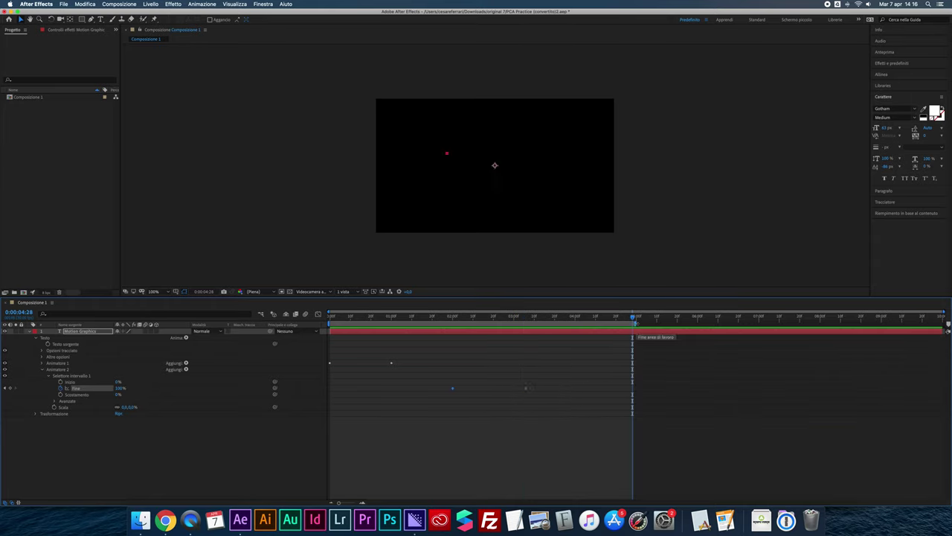
drag(634, 318, 534, 335)
key(n)
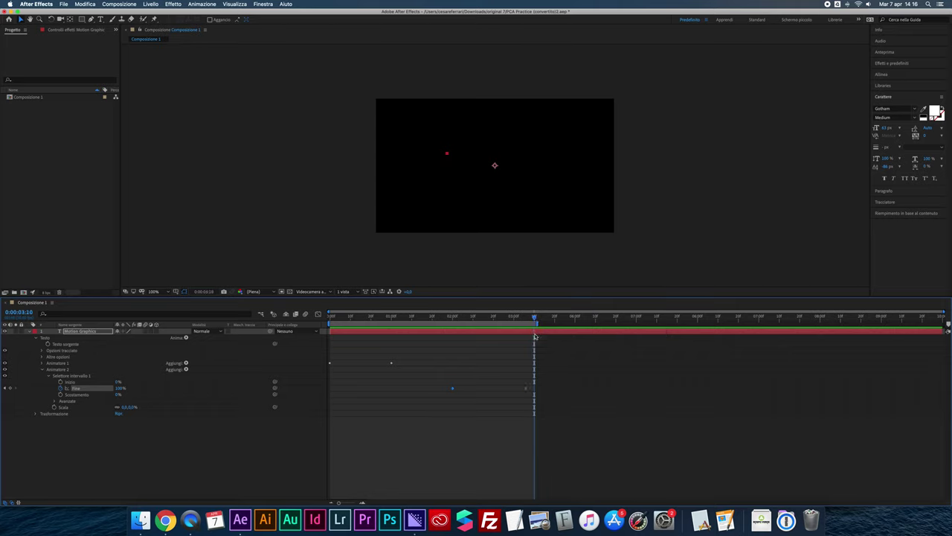
Deselect the layer and play the full animation from the start
drag(368, 320, 321, 320)
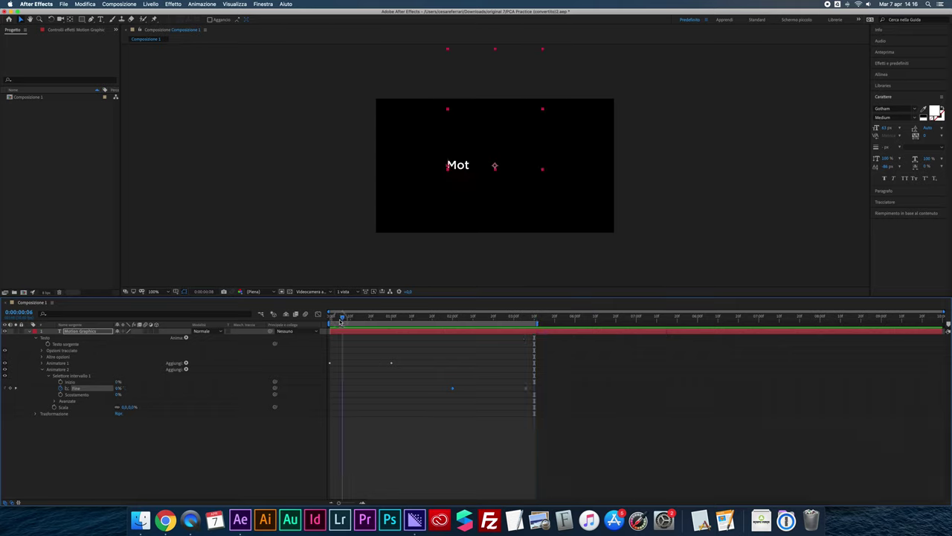
click(320, 249)
key(space)
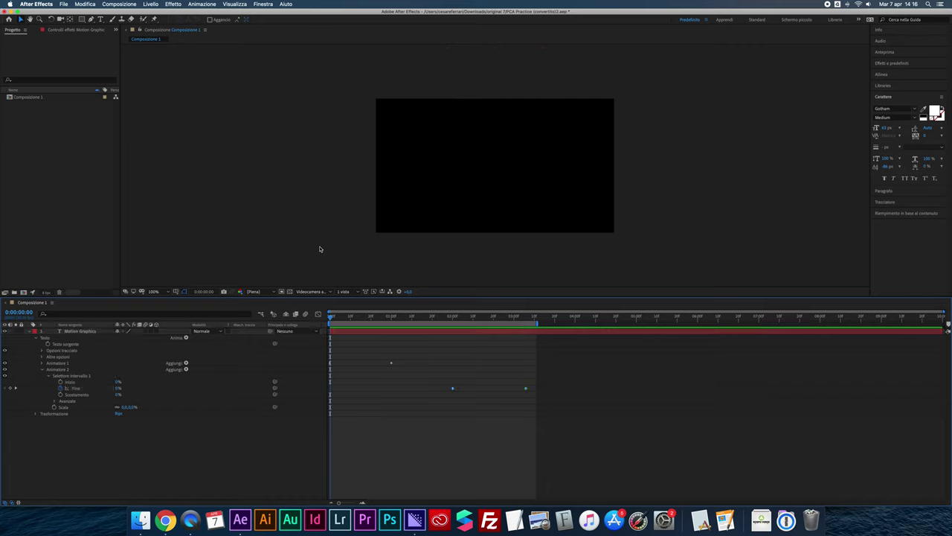